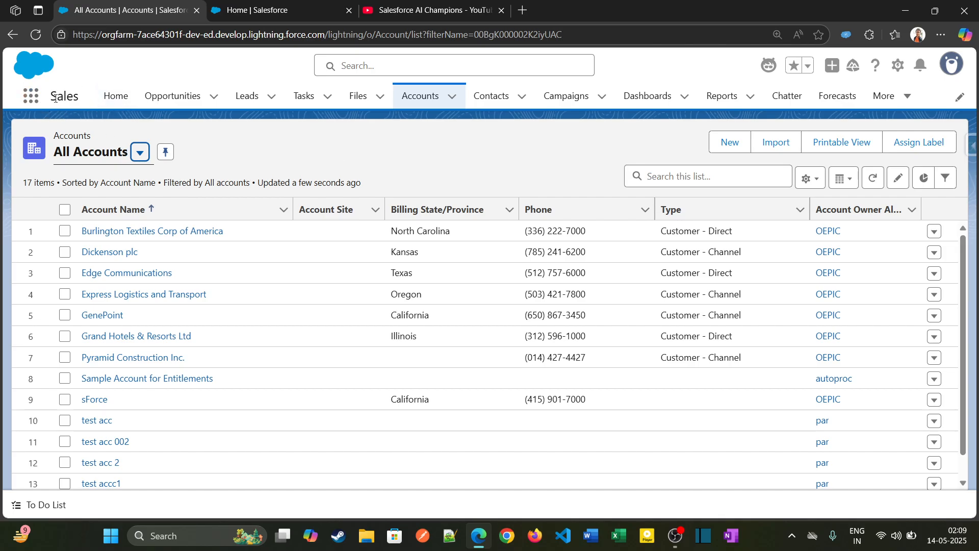
Step: Open Einstein Studio through the App Launcher and show its Model Library
left_click(37, 100)
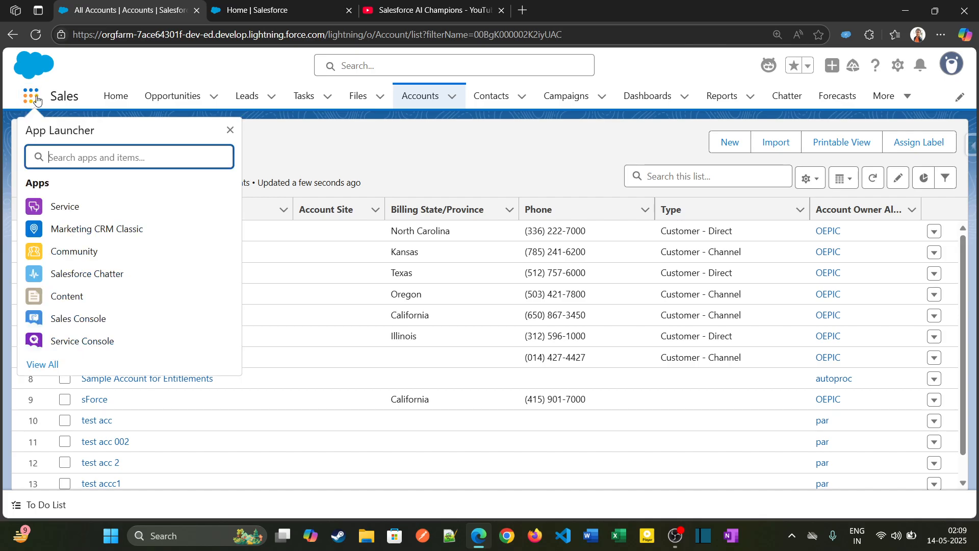
type("Eins")
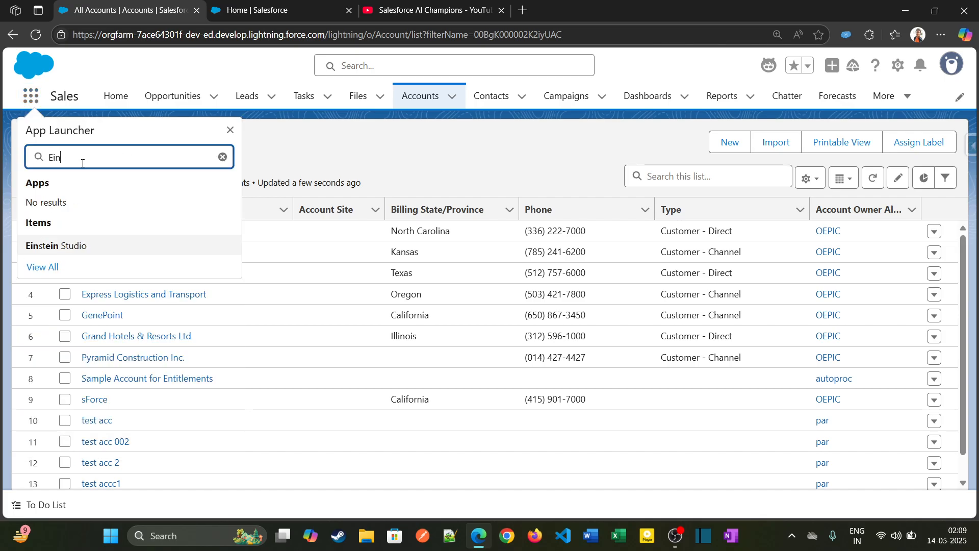
left_click(72, 254)
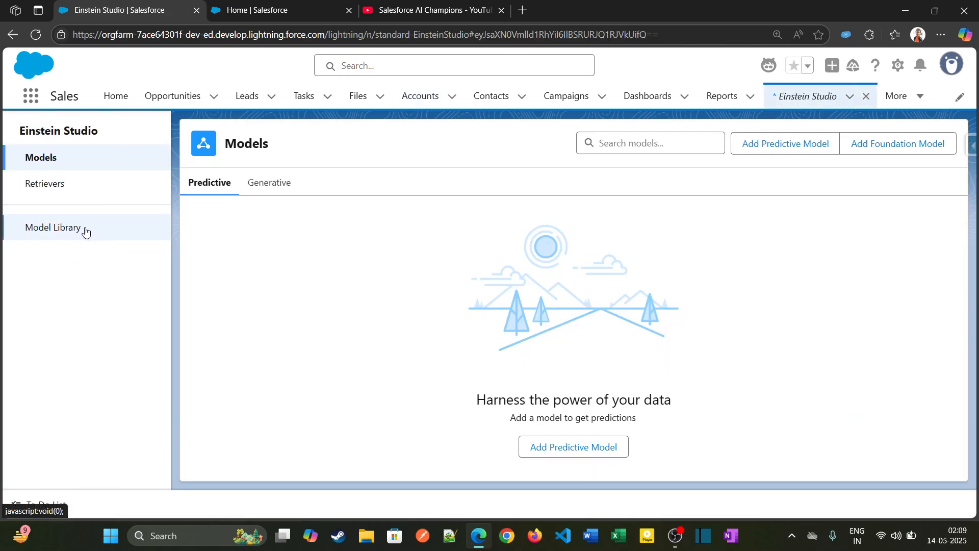
left_click(86, 232)
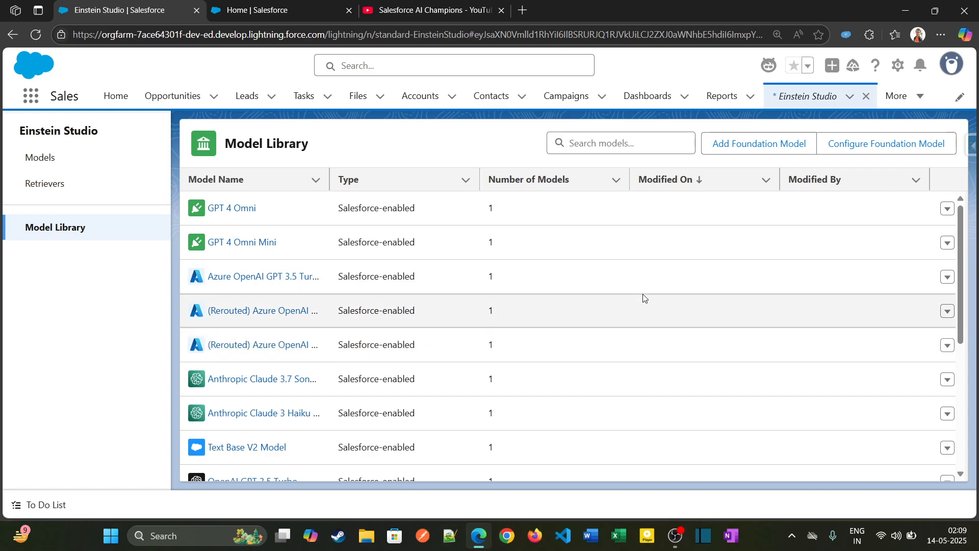
Step: Look through the Model Library and open the OpenAI GPT 3.5 Turbo model
scroll(964, 353, "down", 3)
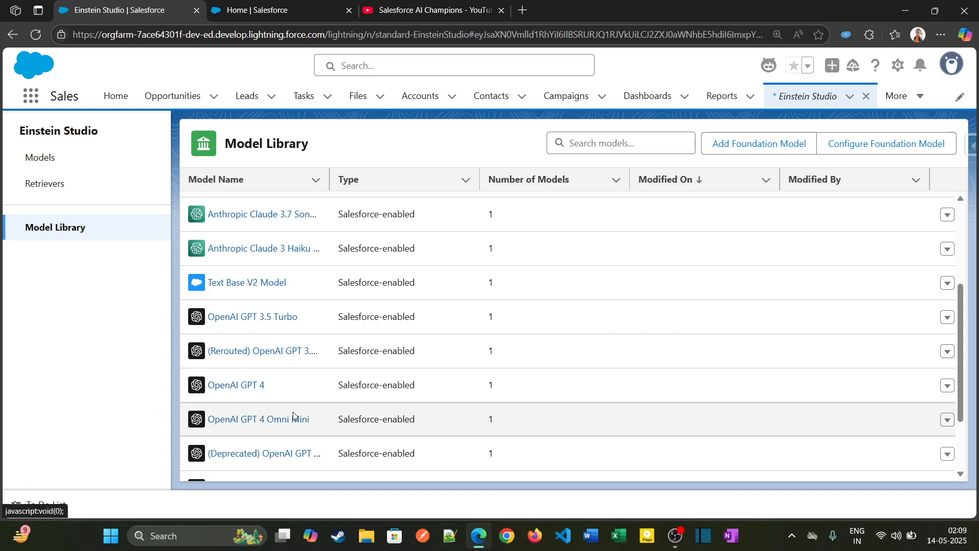
scroll(292, 409, "down", 2)
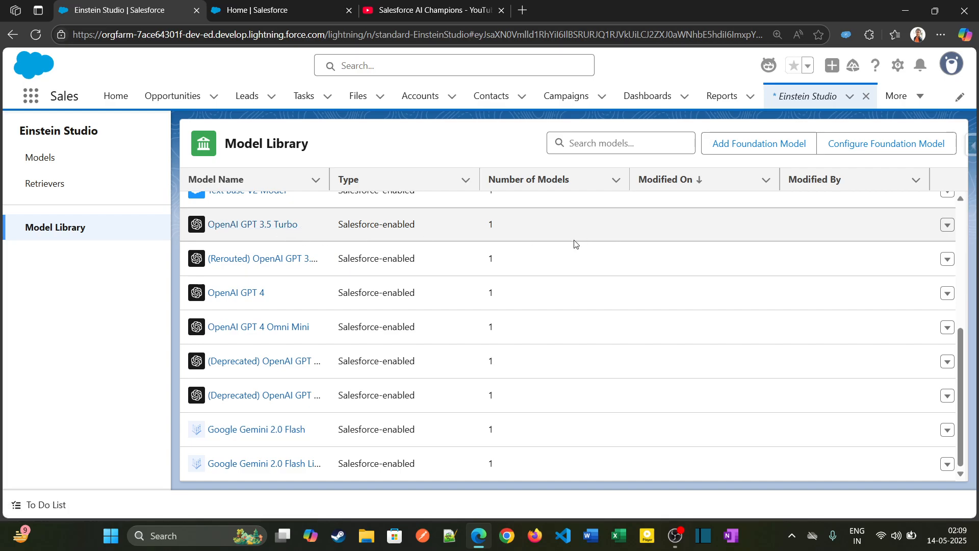
left_click(271, 226)
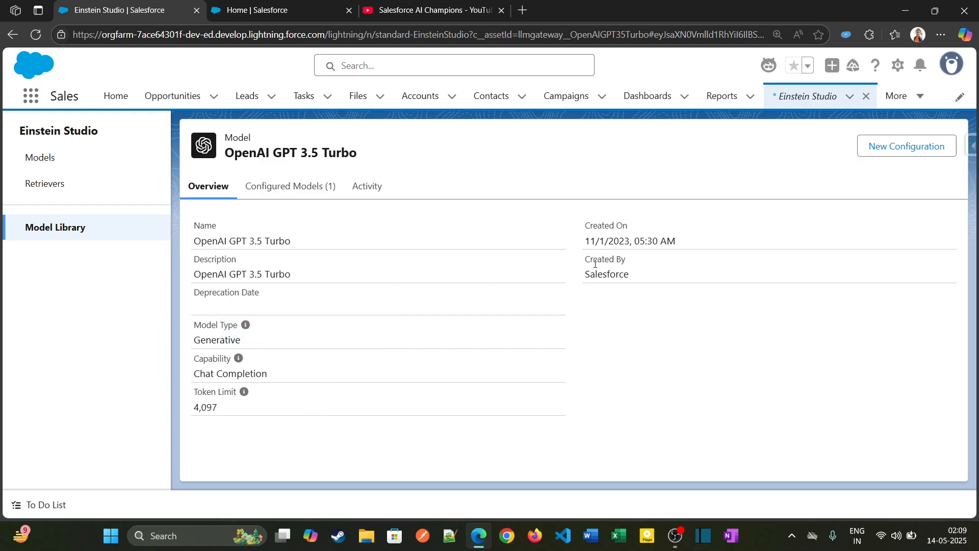
Step: Examine the model's overview details, including who created it, its model type and its capability
mouse_move(583, 262)
left_mouse_down()
mouse_move(635, 269)
mouse_move(579, 279)
left_mouse_up()
left_click(544, 372)
left_click_drag(192, 327, 247, 327)
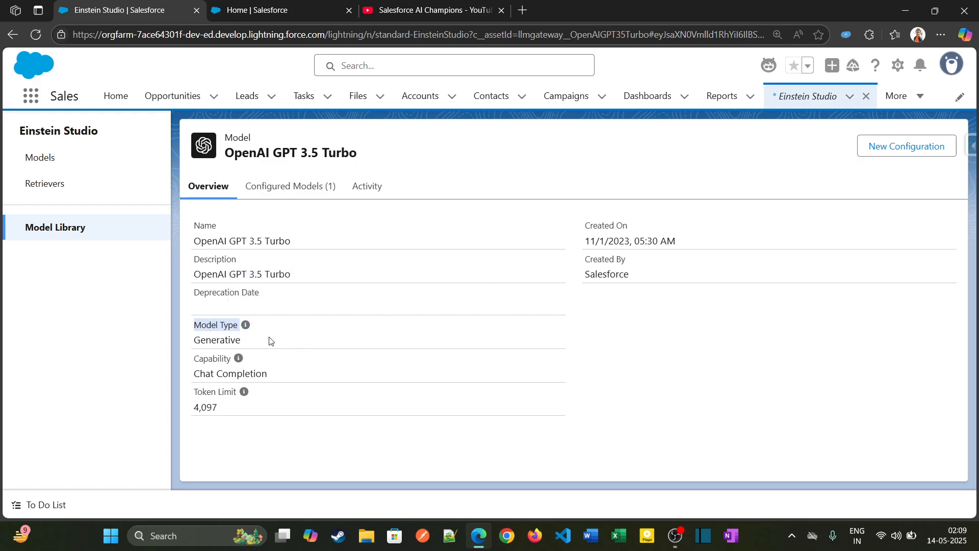
mouse_move(247, 326)
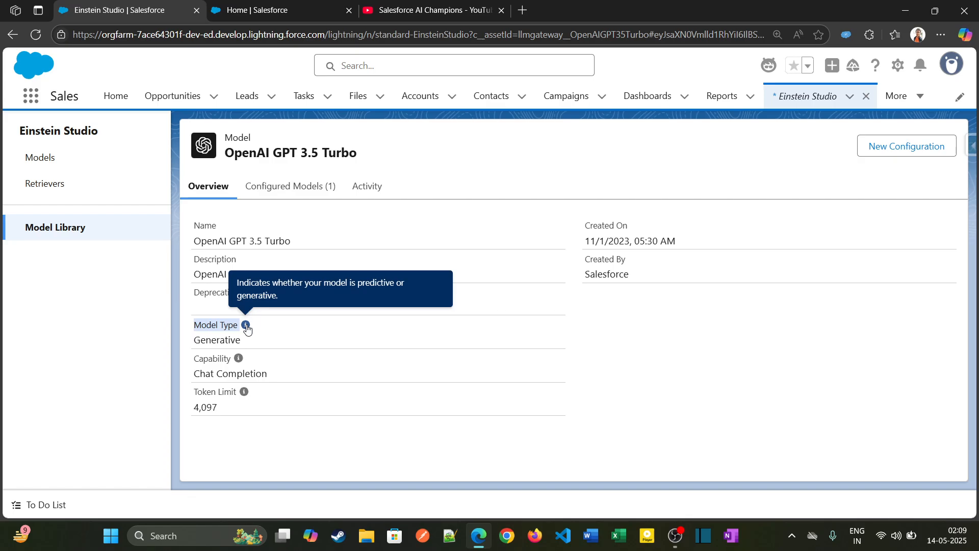
left_click_drag(193, 375, 271, 377)
left_click(335, 394)
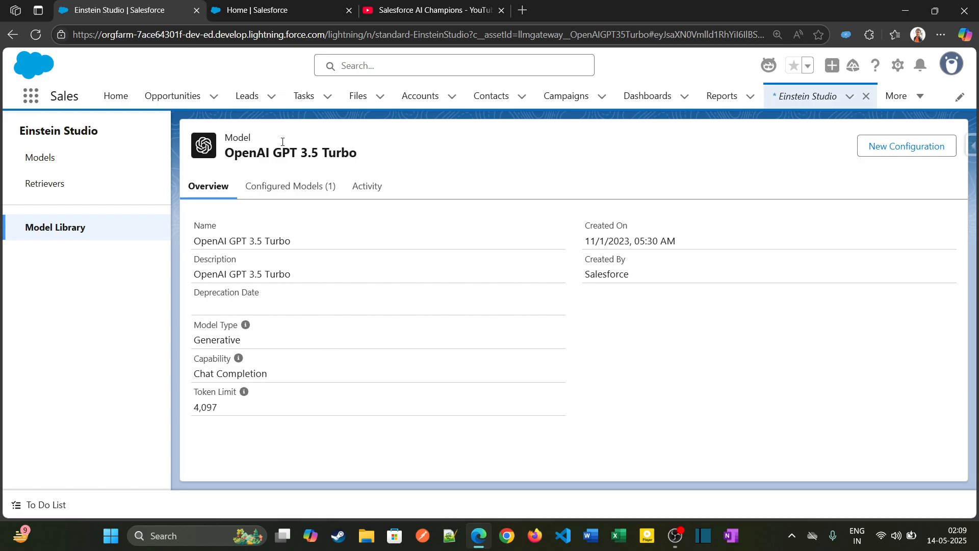
Step: Switch to Prompt Builder in Setup and open the Field Generation Prompt Template
left_click(243, 8)
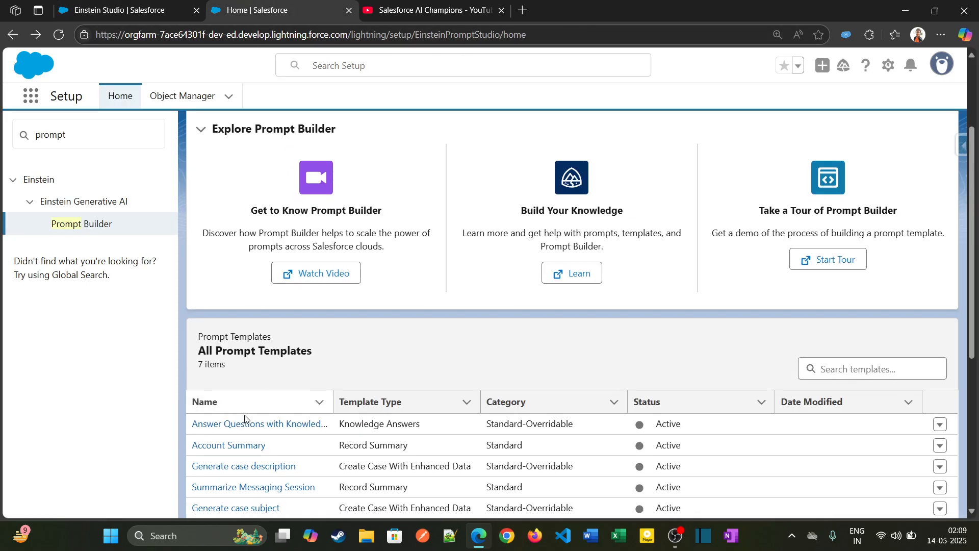
scroll(245, 433, "down", 5)
left_click(276, 298)
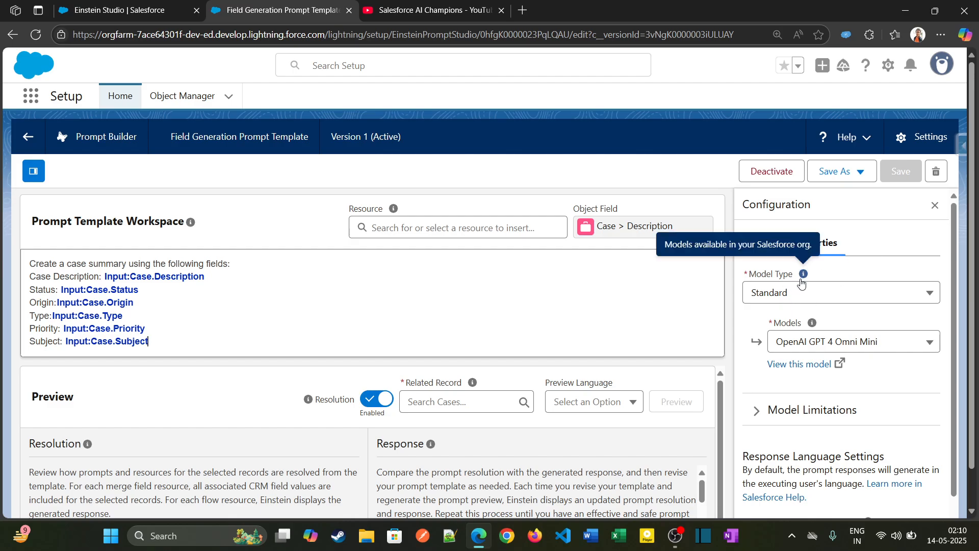
Step: Check the template's model type options and examine the list of standard models it can use
left_click(795, 296)
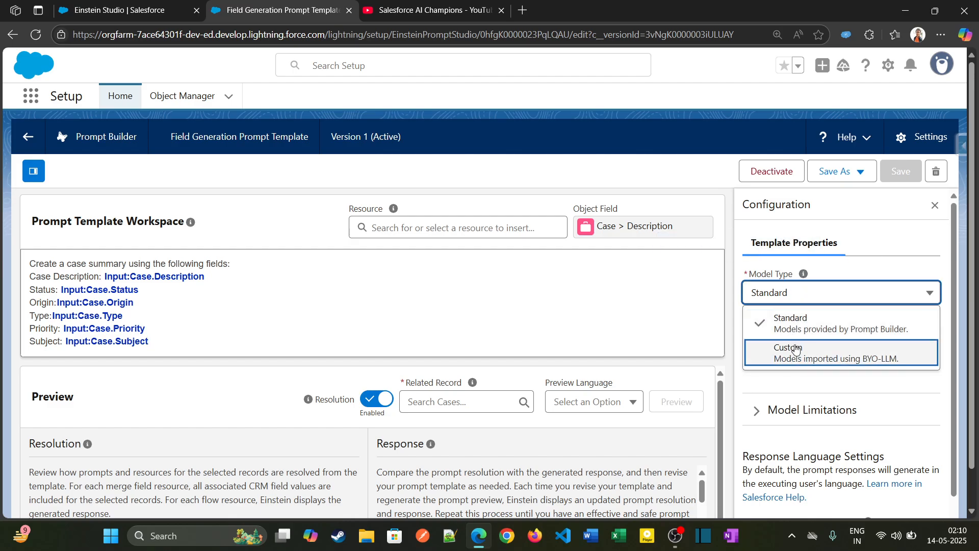
left_click(718, 184)
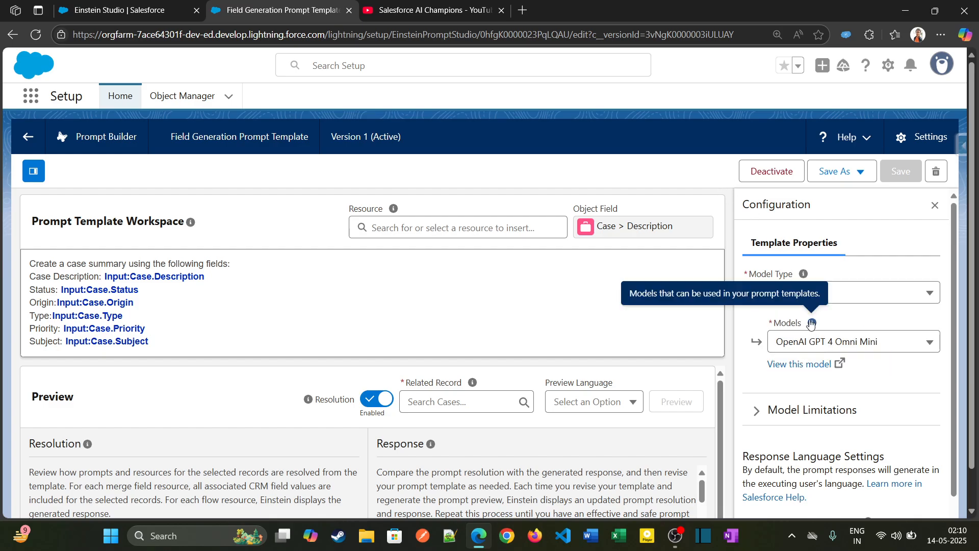
left_click(842, 341)
scroll(933, 478, "down", 2)
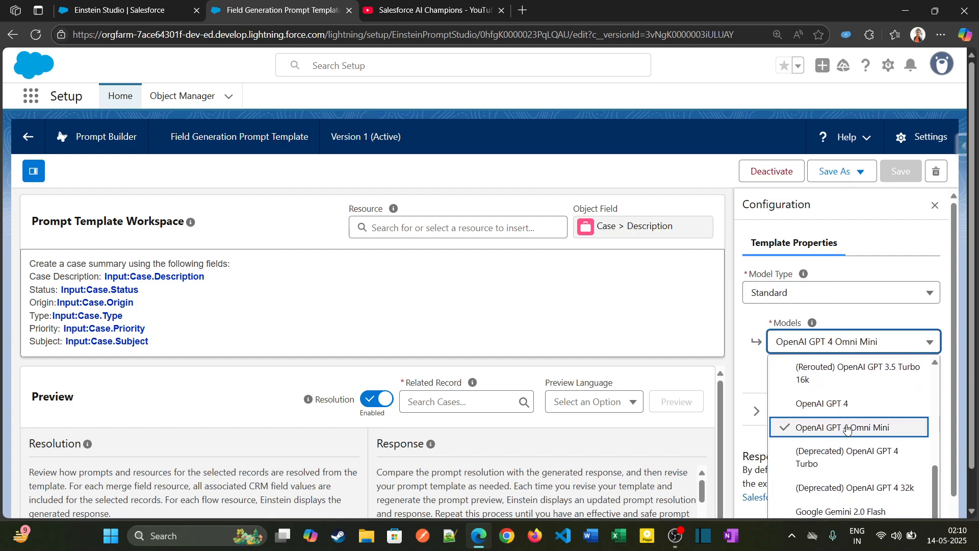
left_click_drag(933, 478, 933, 391)
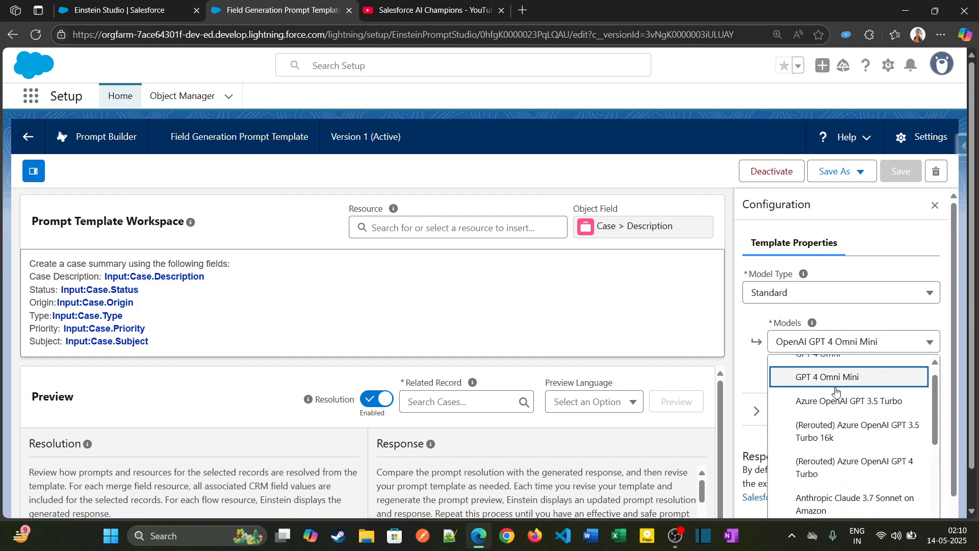
left_click(816, 373)
Step: Set the template's model type to Custom and check which custom models are available for it
left_click(825, 300)
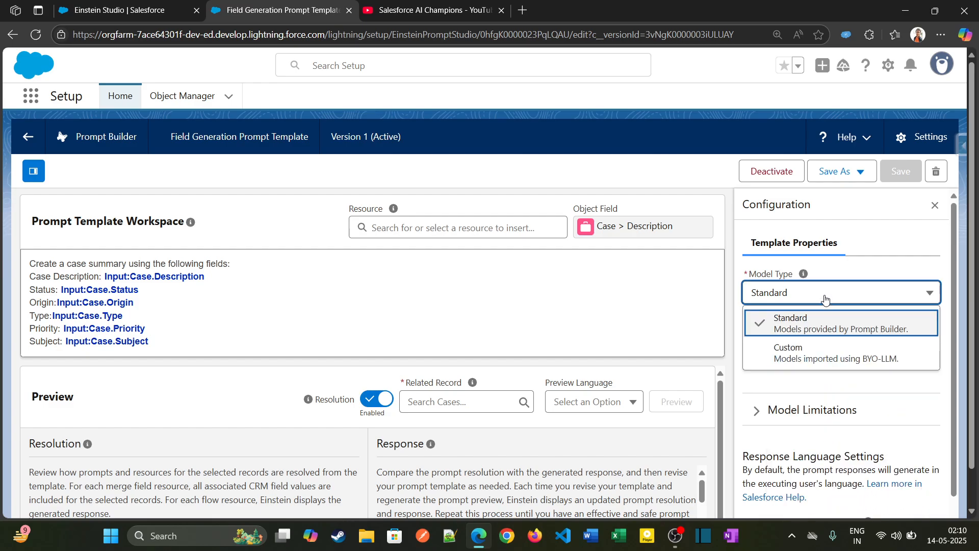
left_click(811, 355)
left_click(813, 341)
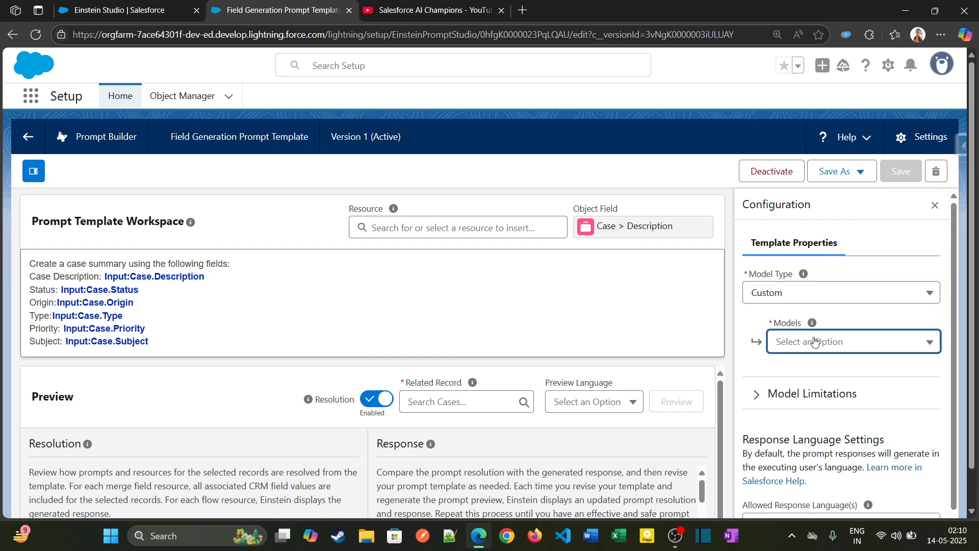
mouse_move(809, 274)
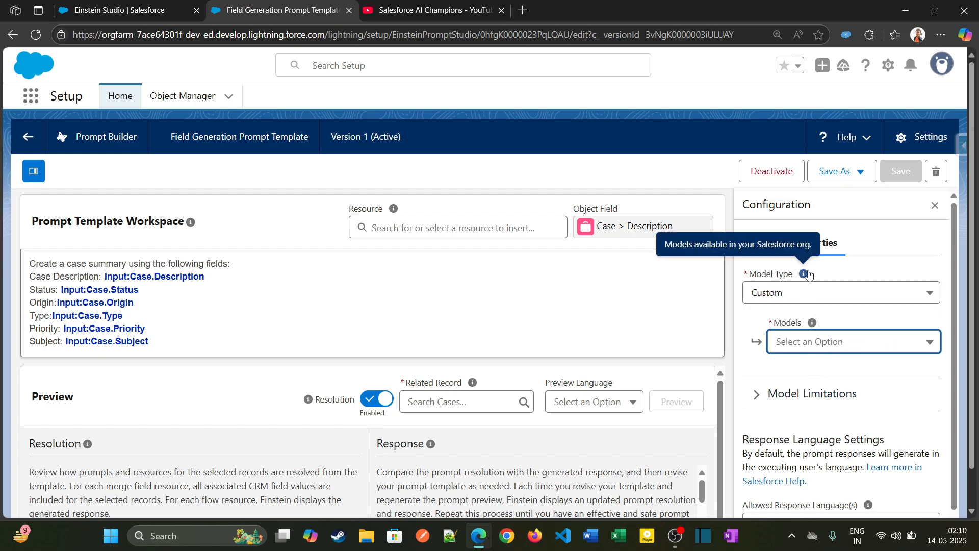
left_click(797, 299)
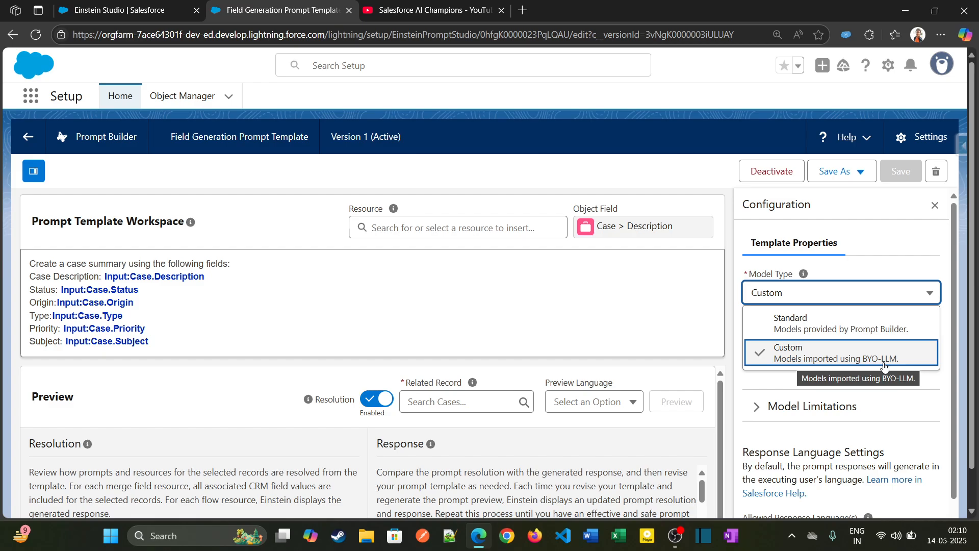
left_click(714, 188)
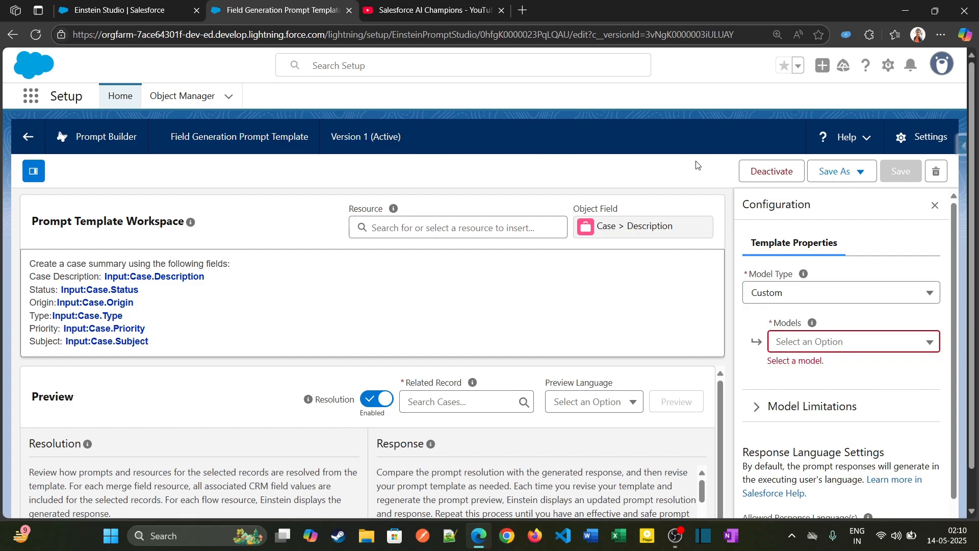
Step: Return to Einstein Studio and start a new configuration of the OpenAI GPT 3.5 Turbo model
left_click(152, 7)
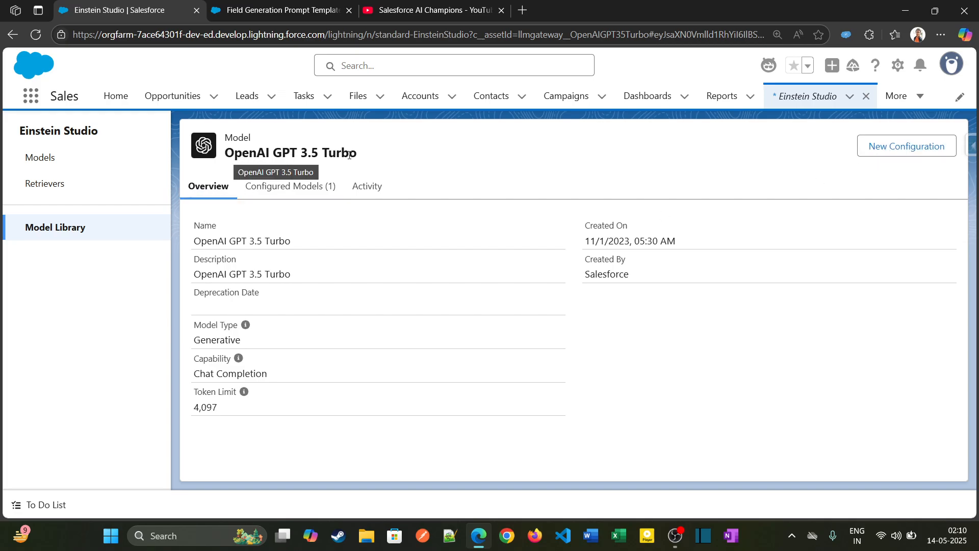
left_click(869, 145)
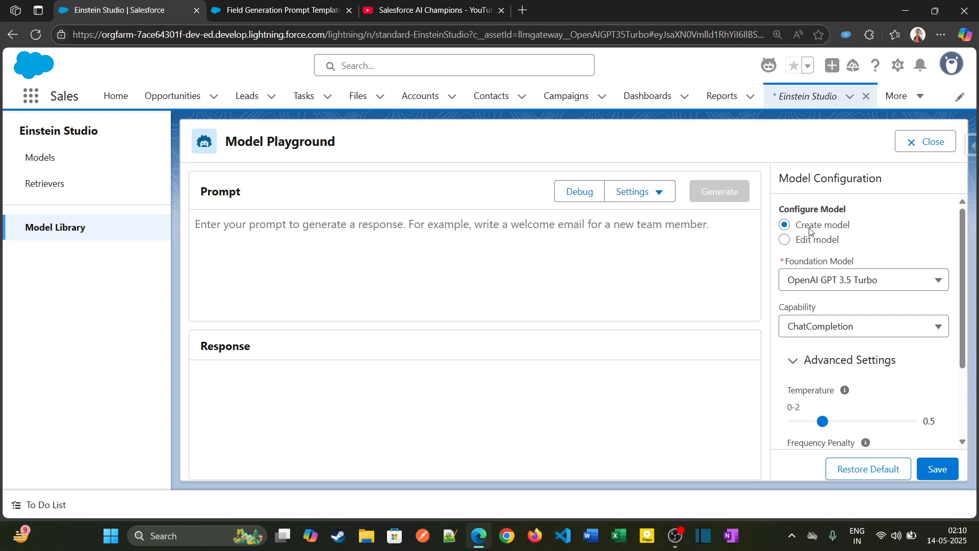
left_click_drag(800, 228, 862, 227)
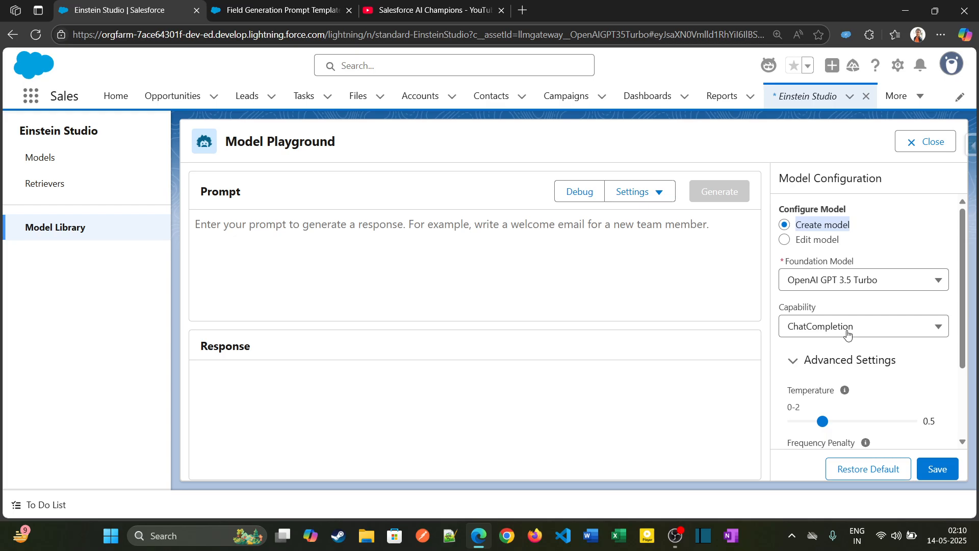
left_click(862, 262)
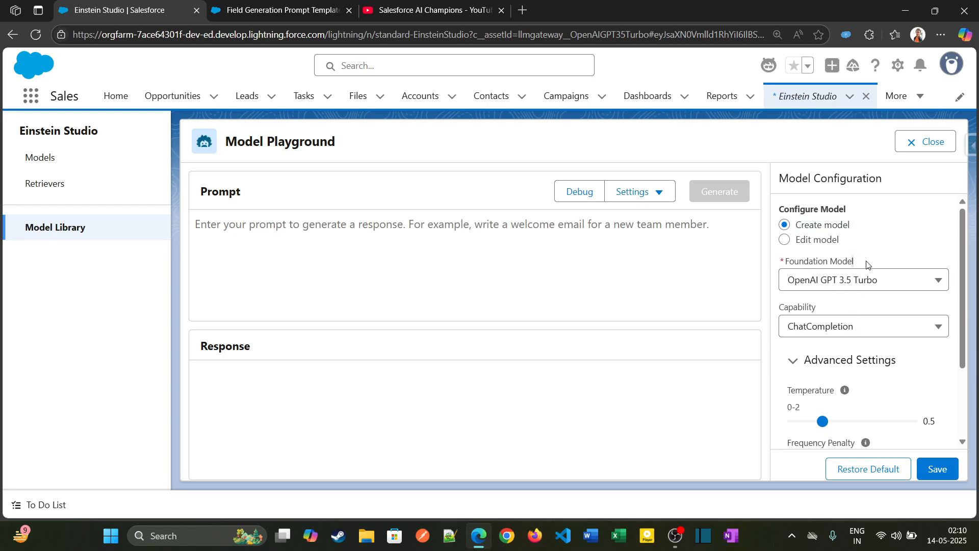
Step: Check the Capability options and the advanced settings of the new model configuration
scroll(872, 298, "down", 1)
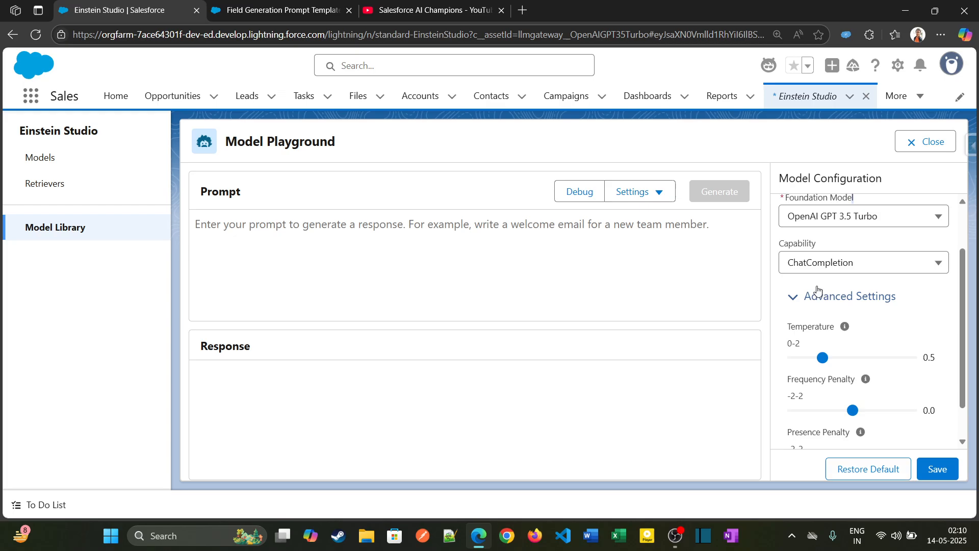
left_click(820, 267)
left_click(832, 264)
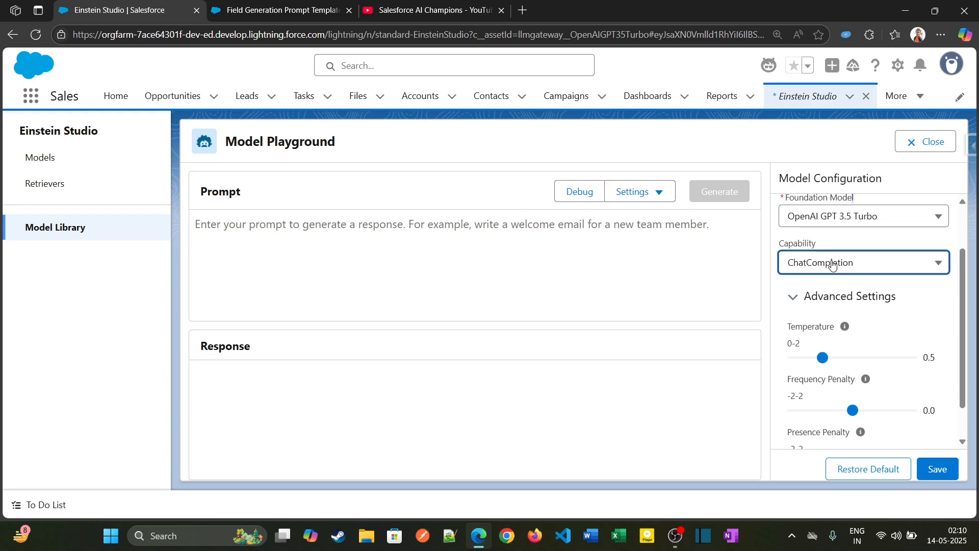
scroll(838, 357, "down", 1)
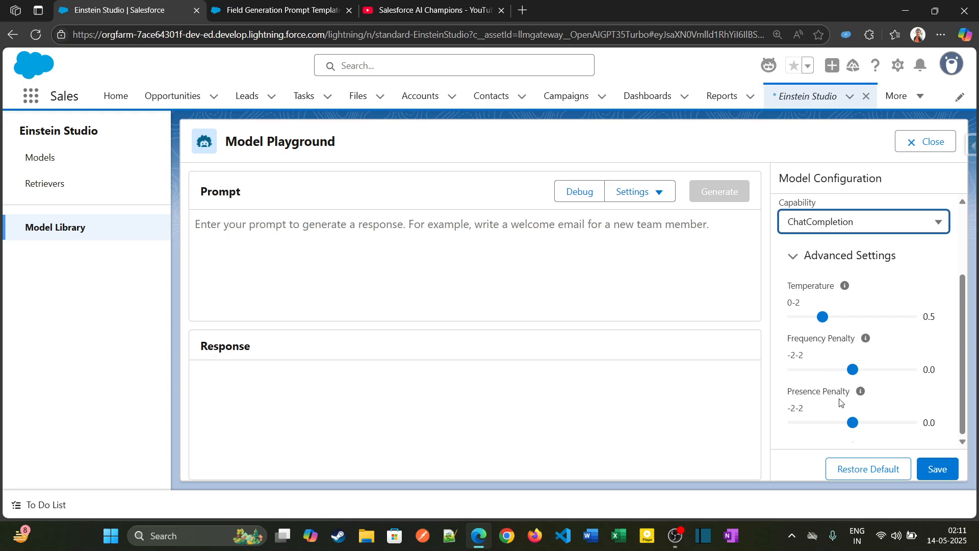
Step: Check what Temperature controls, try the value 1.5, and set it to 0.3
mouse_move(847, 290)
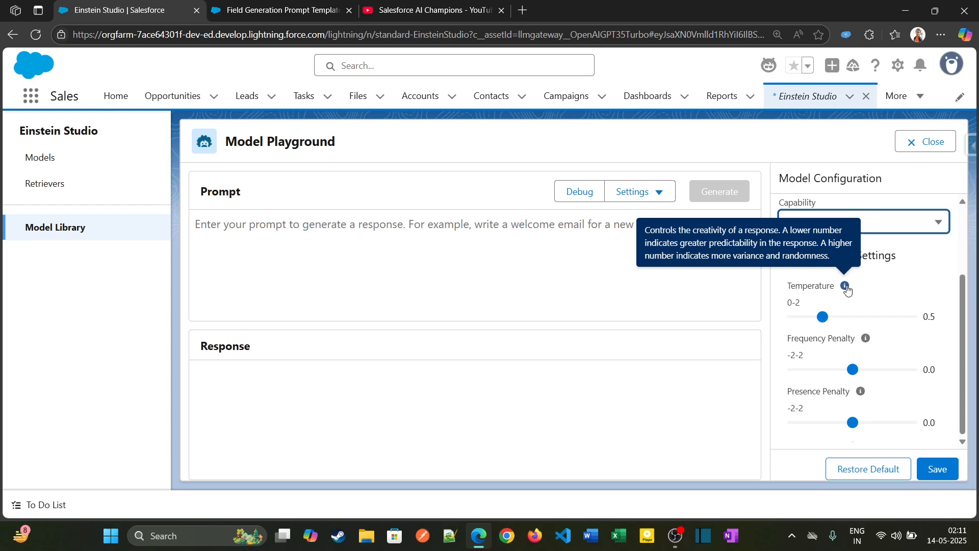
left_click_drag(823, 317, 810, 334)
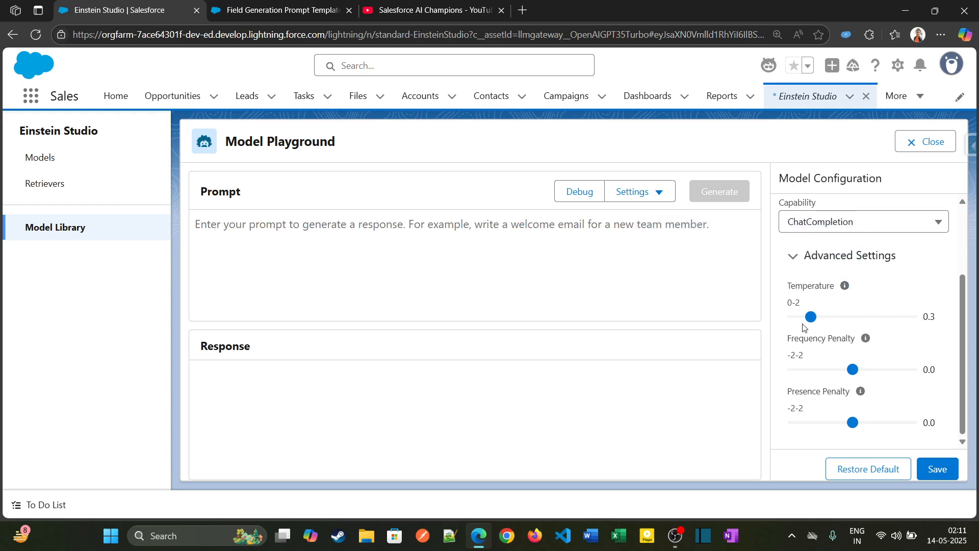
left_click_drag(811, 316, 883, 323)
mouse_move(845, 290)
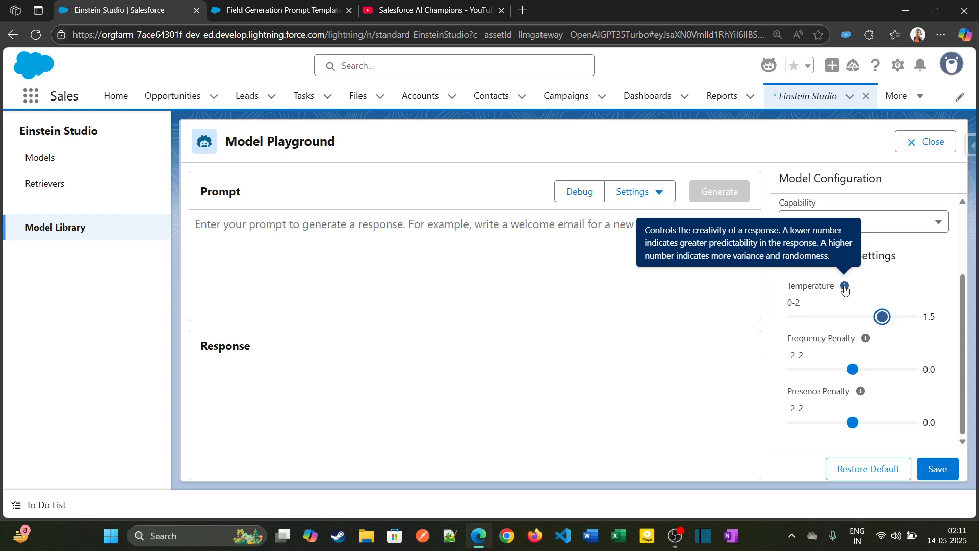
left_click_drag(882, 316, 813, 330)
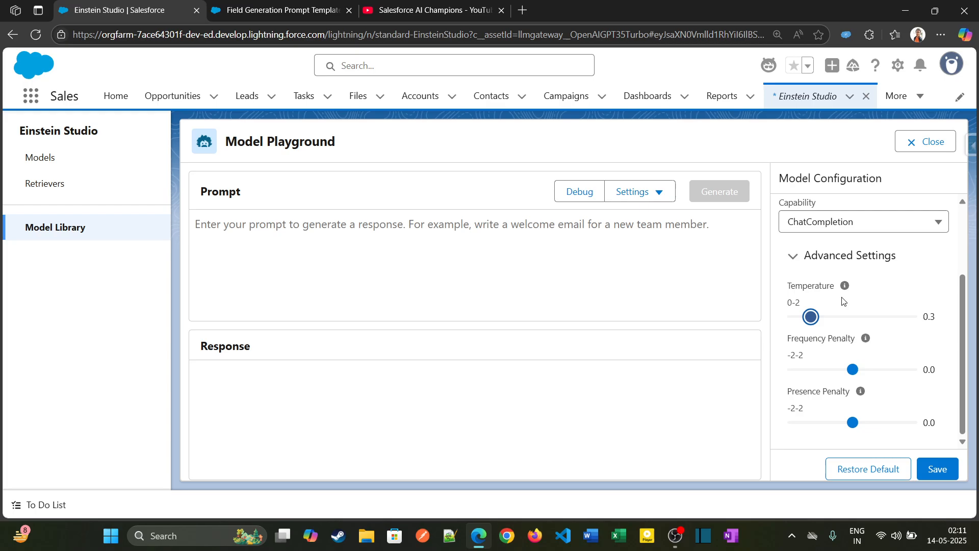
Step: Prompt for a short story (within 50 words) about a dog who goes on a small adventure in its neighborhood and discovers something unexpected, and generate the response
left_click(587, 227)
type("Write a short story (within 150 words) about a dog who goes on a small adventure in its neighborhood and discovers something unexpected.")
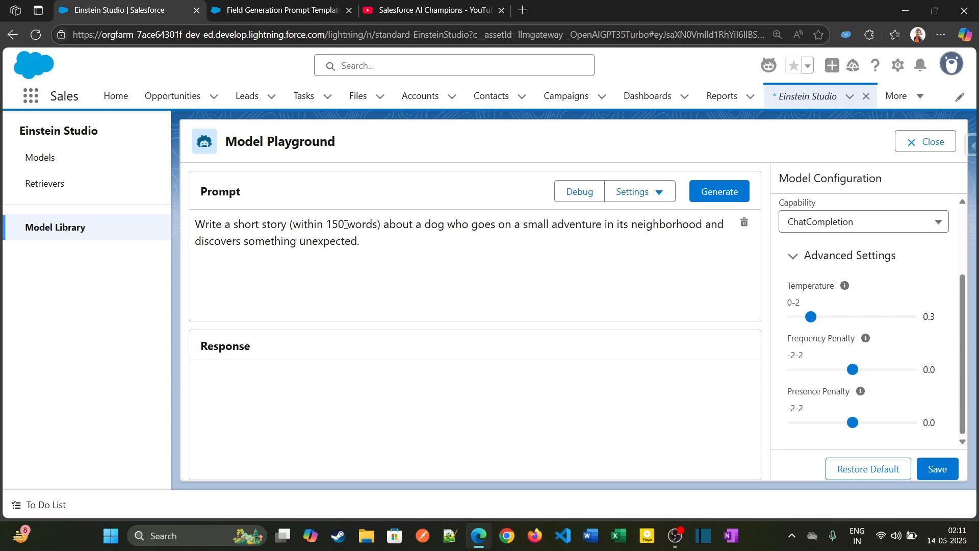
key("BackSpace")
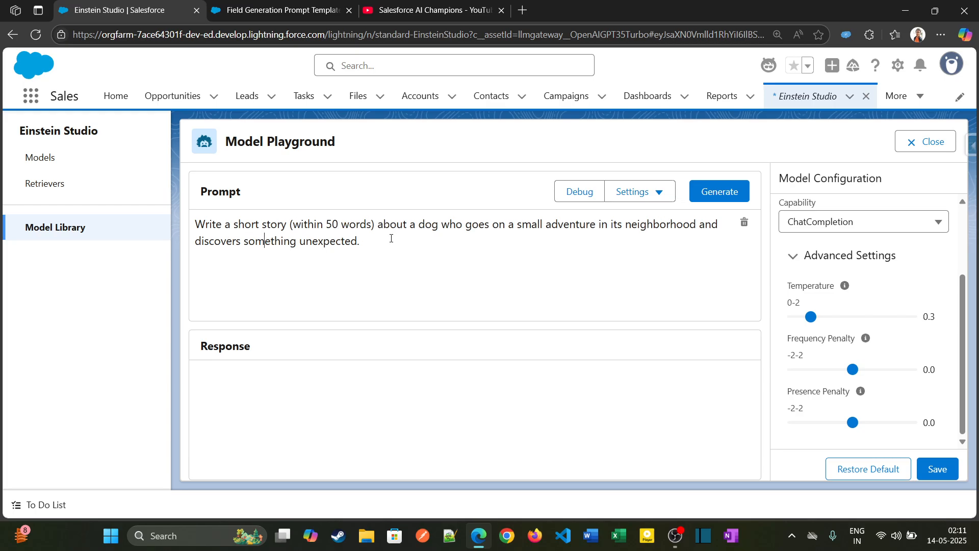
left_click(442, 232, "shift")
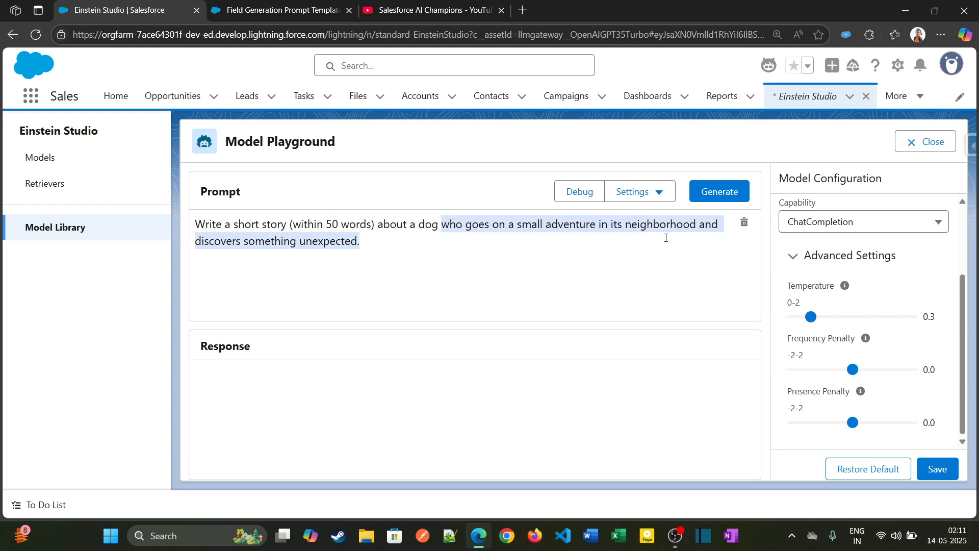
left_click(438, 241)
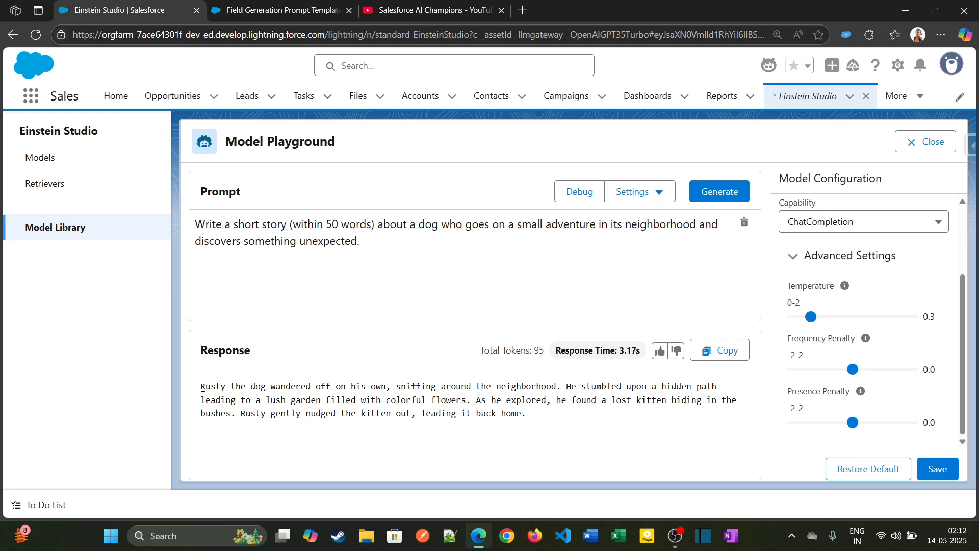
left_click_drag(202, 388, 251, 384)
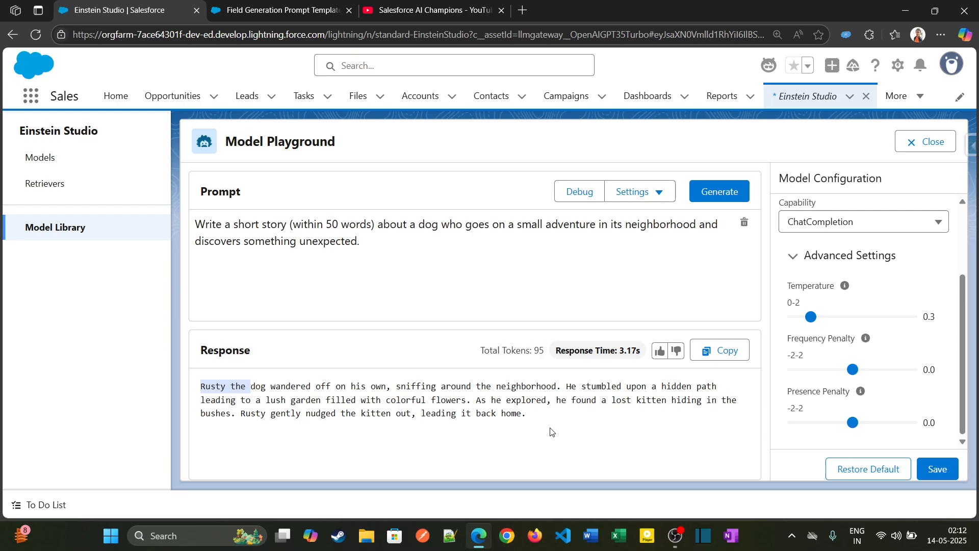
left_click(544, 395)
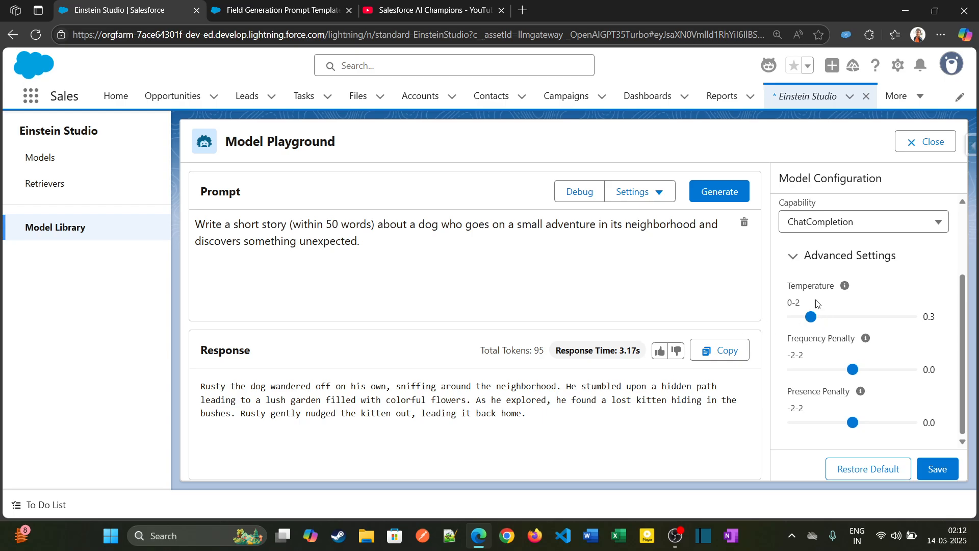
Step: Set Temperature to 1.0, generate the short story again and review the new response
left_click_drag(925, 319, 934, 318)
left_click_drag(811, 317, 853, 317)
left_click(722, 194)
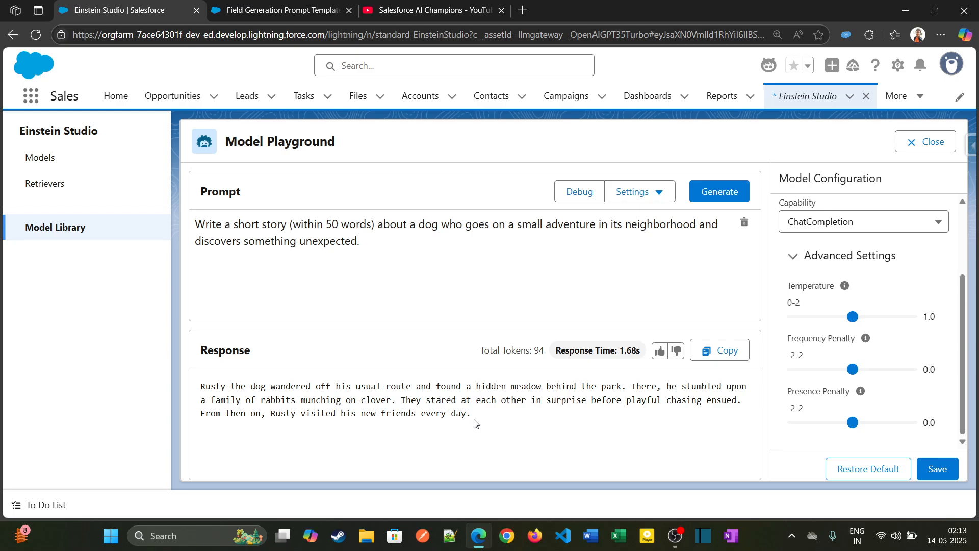
left_click_drag(472, 414, 236, 404)
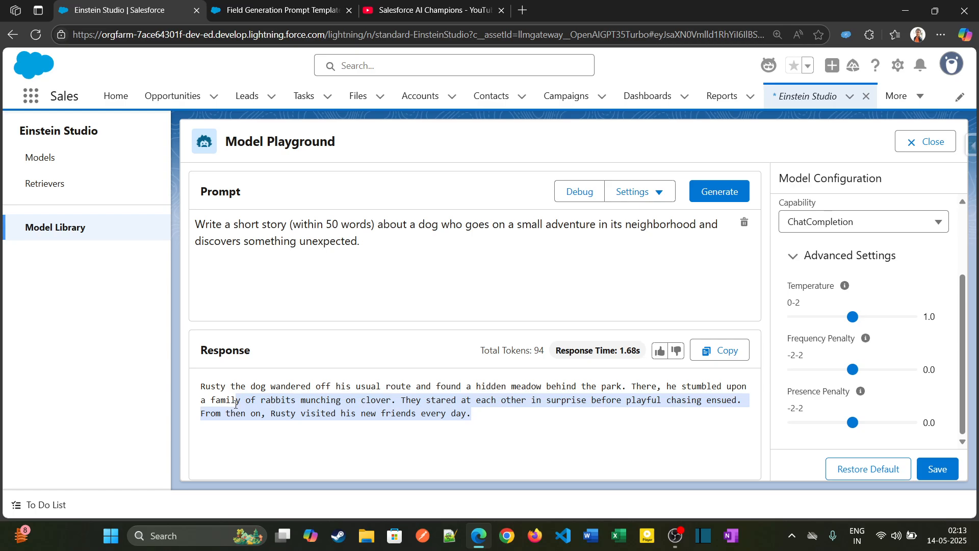
left_click(490, 408)
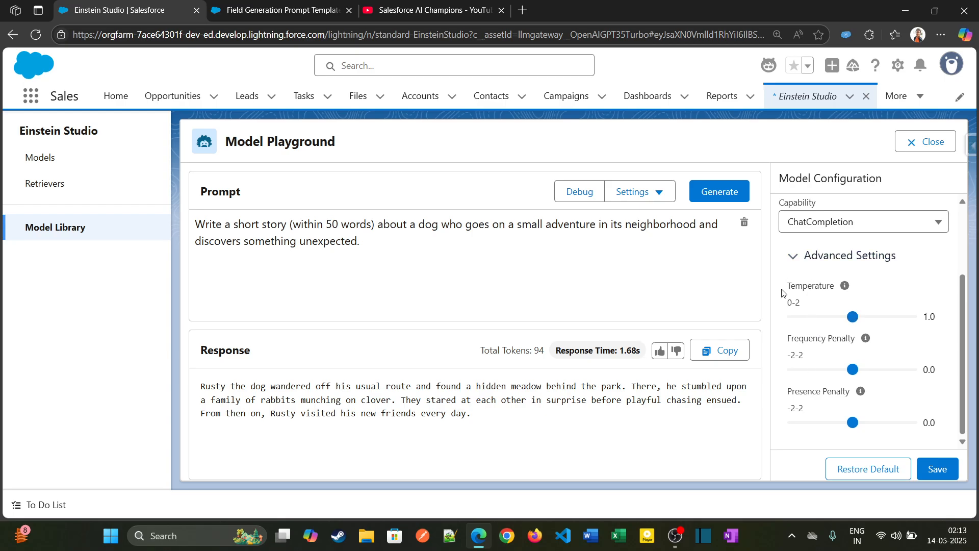
Step: Check what the Frequency Penalty and Presence Penalty settings of the model control
mouse_move(848, 289)
left_click_drag(790, 341, 858, 341)
left_click_drag(788, 392, 846, 398)
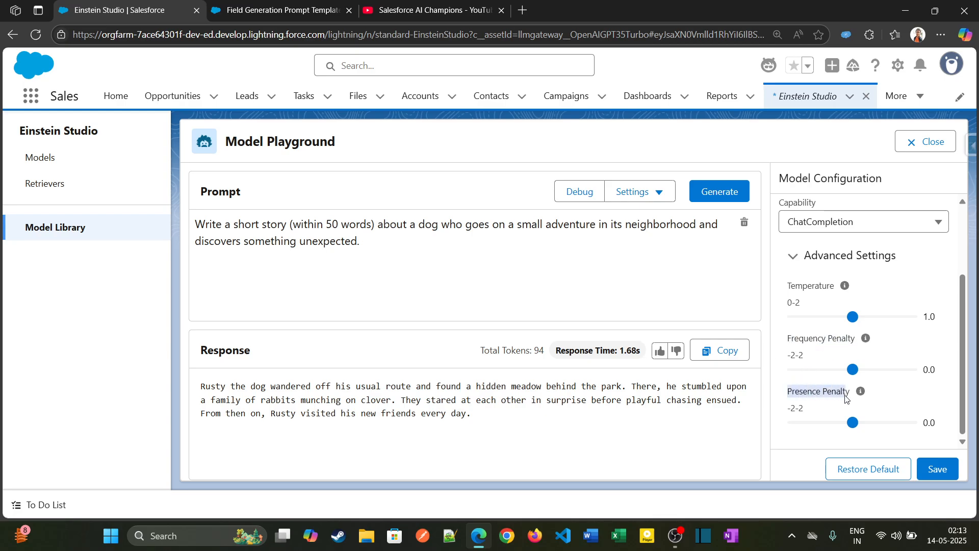
mouse_move(863, 347)
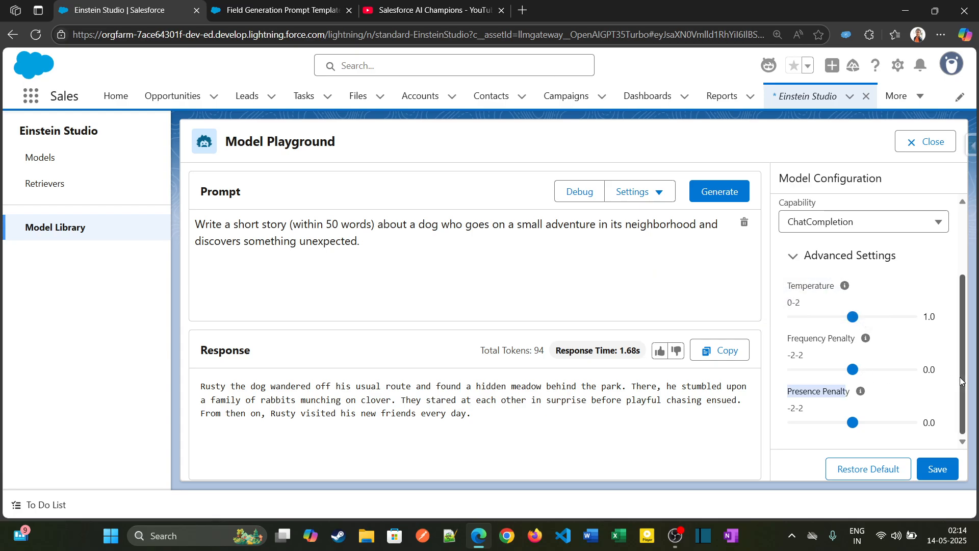
left_click(881, 392)
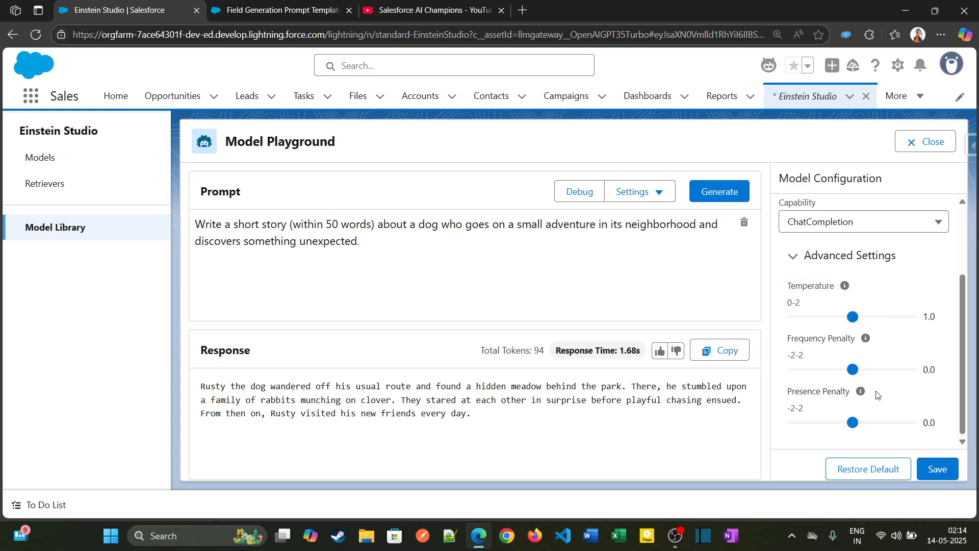
mouse_move(861, 394)
Step: Try Presence Penalty at -2.0 and -1.6, Frequency Penalty at 2.0 and 0.1, and Temperature at 1.1
mouse_move(853, 422)
left_mouse_down()
mouse_move(882, 424)
mouse_move(845, 424)
left_mouse_up()
left_click(854, 426)
left_click_drag(853, 422, 764, 432)
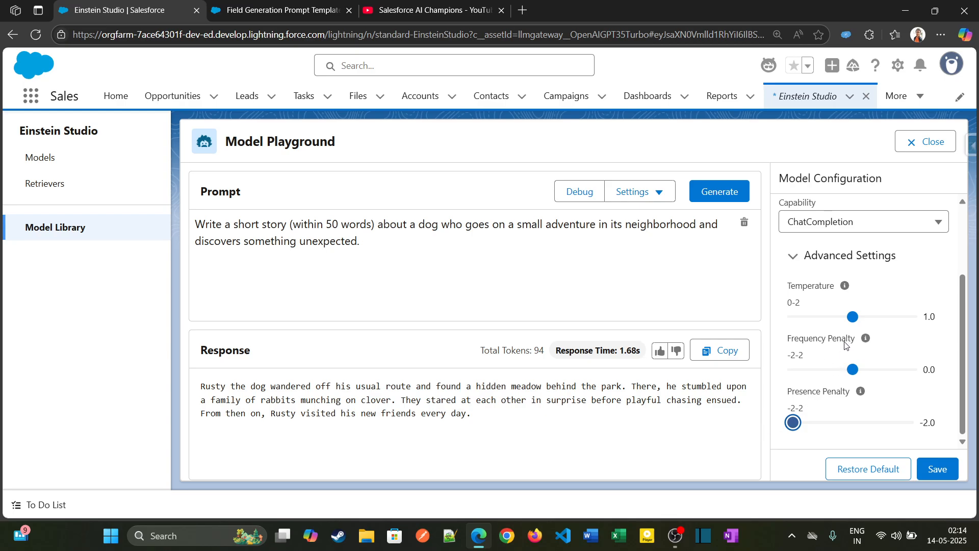
left_click_drag(849, 371, 913, 372)
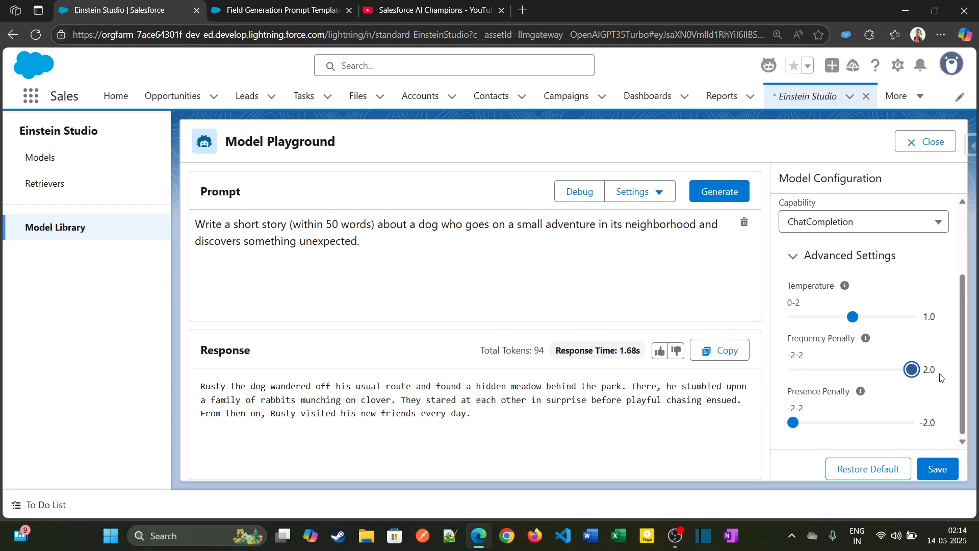
left_click_drag(912, 371, 855, 371)
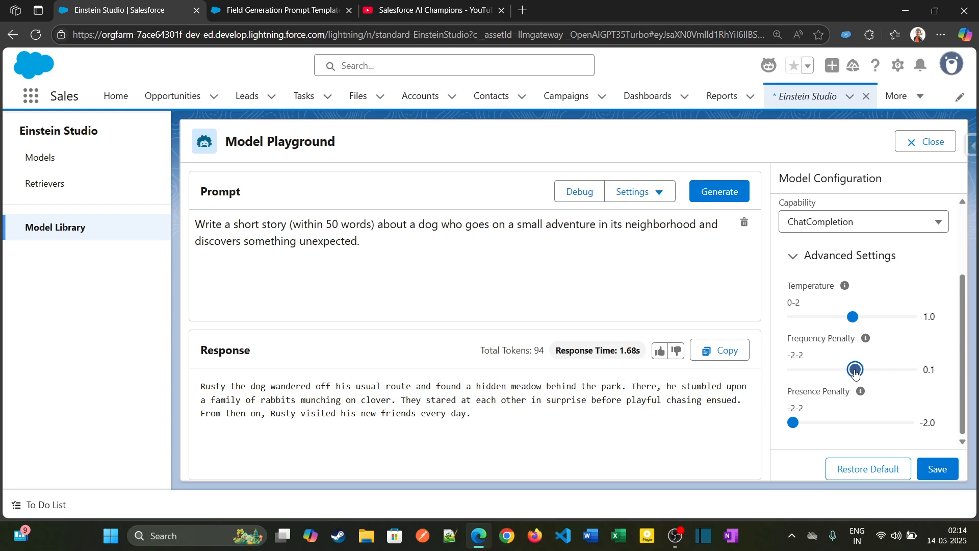
mouse_move(793, 423)
left_mouse_down()
mouse_move(778, 428)
mouse_move(910, 422)
mouse_move(804, 422)
left_mouse_up()
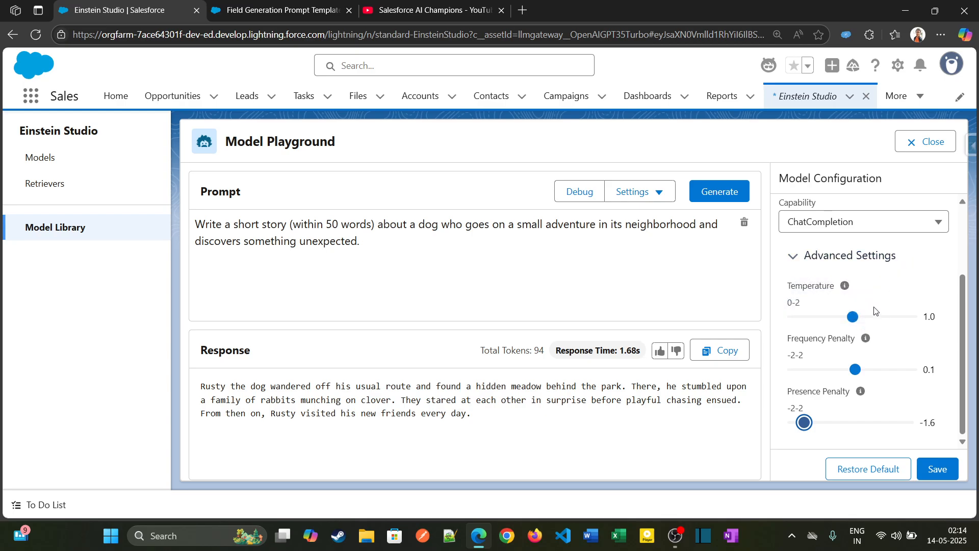
mouse_move(852, 317)
left_mouse_down()
mouse_move(773, 324)
mouse_move(928, 321)
mouse_move(859, 317)
left_mouse_up()
left_click_drag(964, 313, 967, 221)
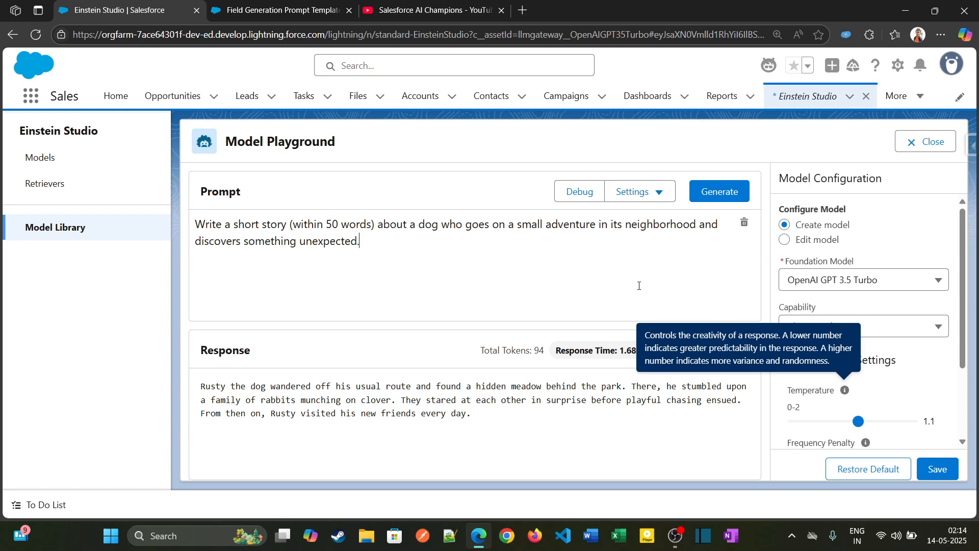
left_click_drag(962, 281, 962, 347)
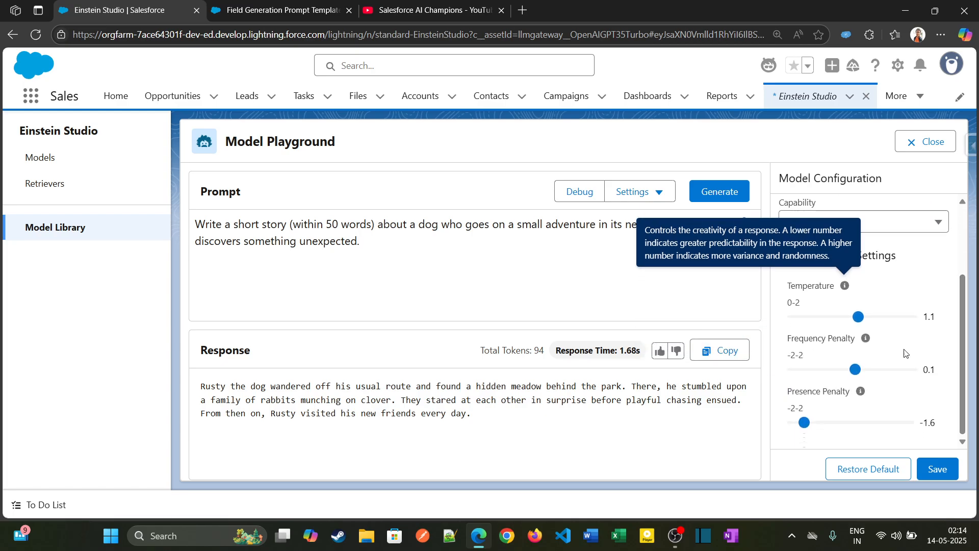
Step: Set Temperature to 0.5 and both Presence Penalty and Frequency Penalty to 0.0
left_click_drag(858, 316, 823, 318)
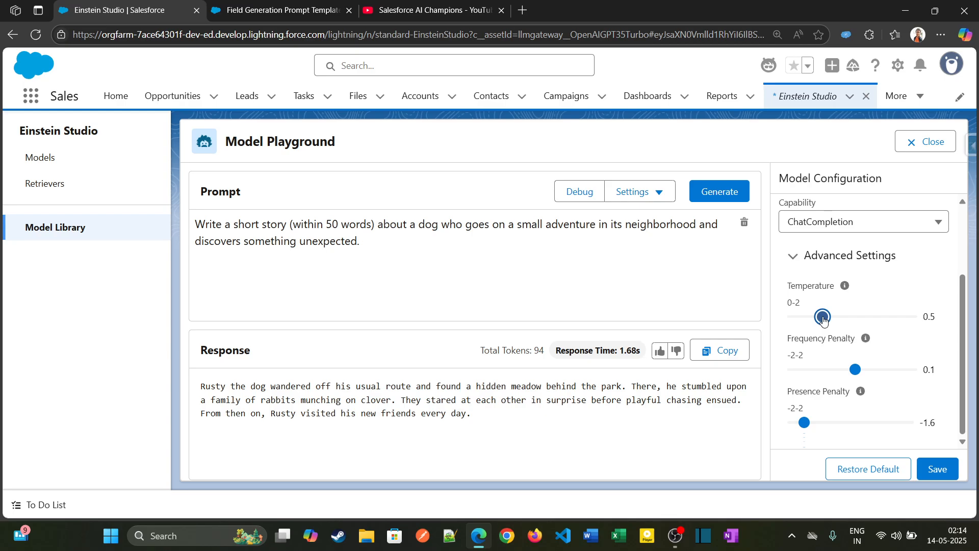
left_click_drag(805, 428, 852, 423)
left_click_drag(858, 374, 852, 373)
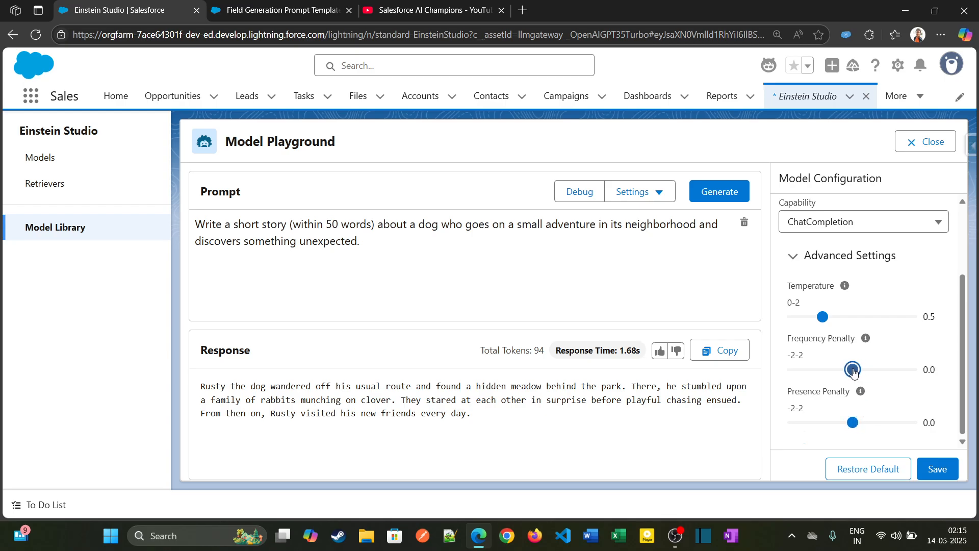
Step: Save the configuration as a new model named MyFirstModel, with MyFirstModel as its description
left_click(932, 464)
left_click(472, 294)
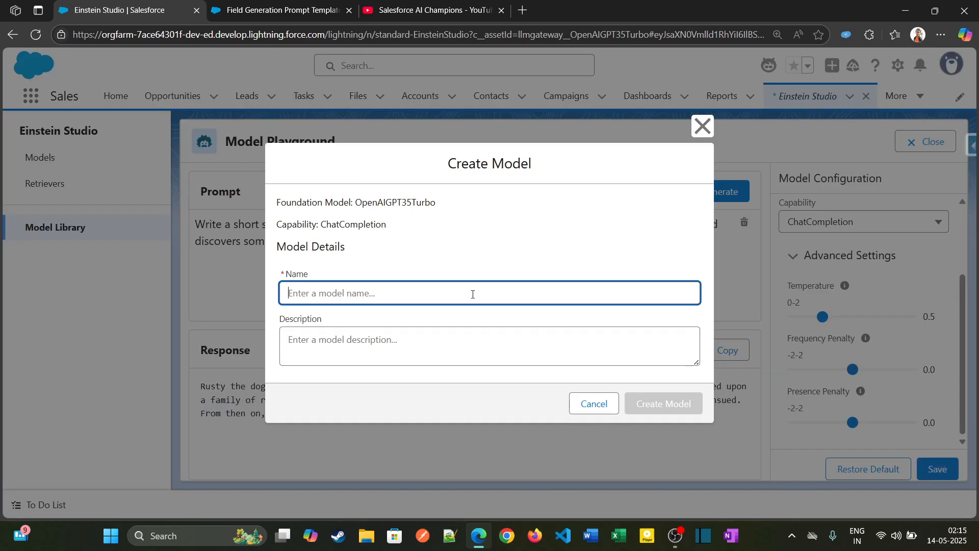
type("MyFirstModel")
key("Tab")
left_click(472, 294)
key("ctrl+a")
key("ctrl+c")
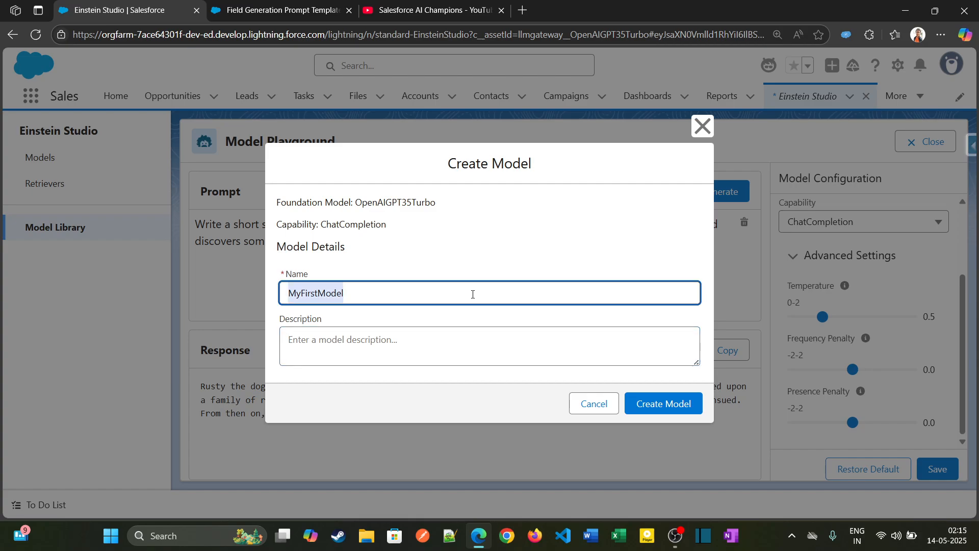
left_click(473, 316)
key("ctrl+v")
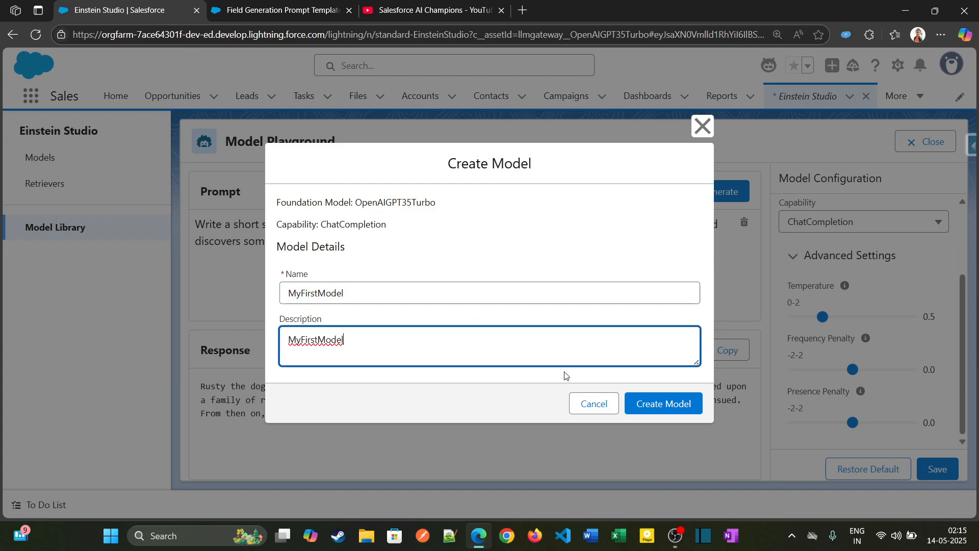
left_click(655, 403)
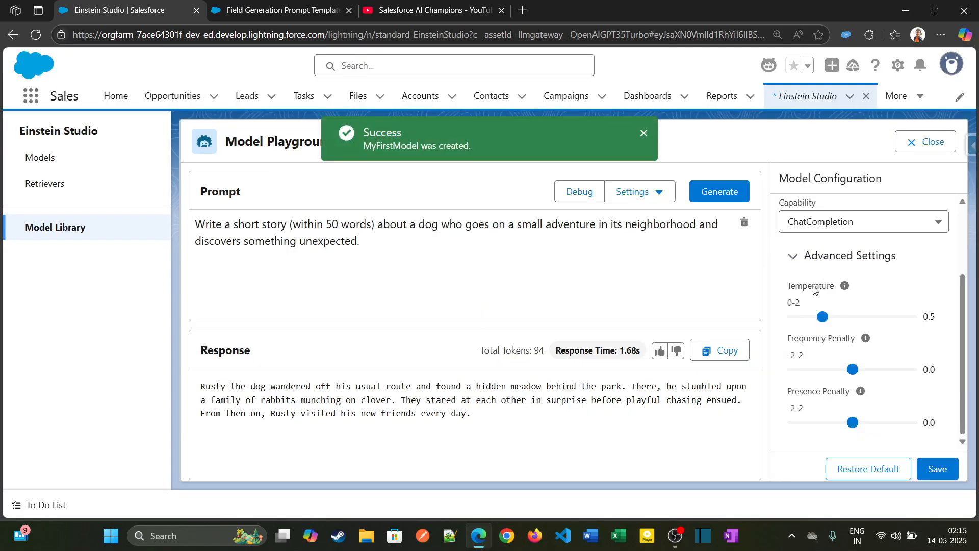